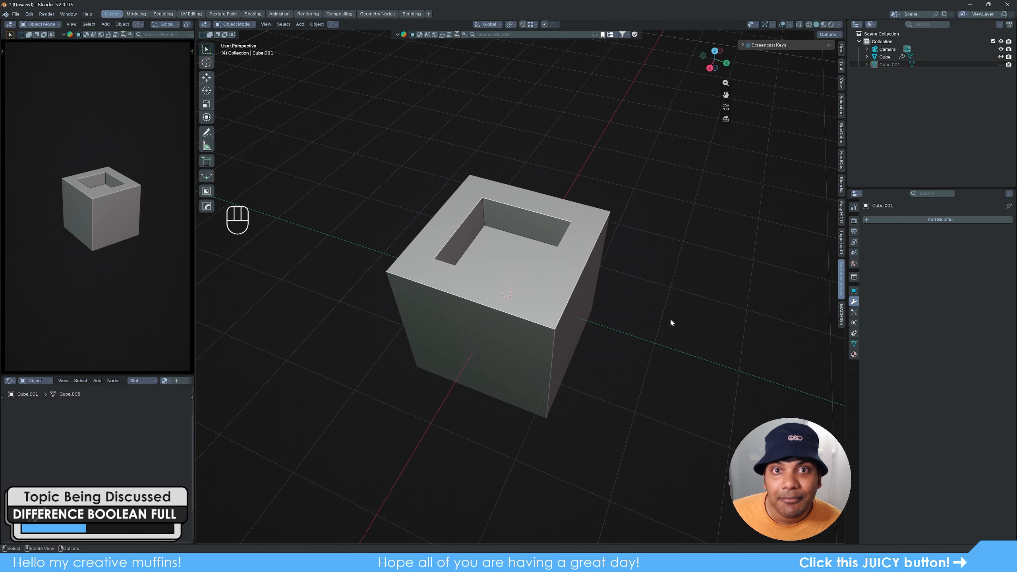
- Move the small cube Cube.001 horizontally past the large cube's side with Z locked, showing it only for the move
{"action": "left_click", "coordinate": [1001, 64]}
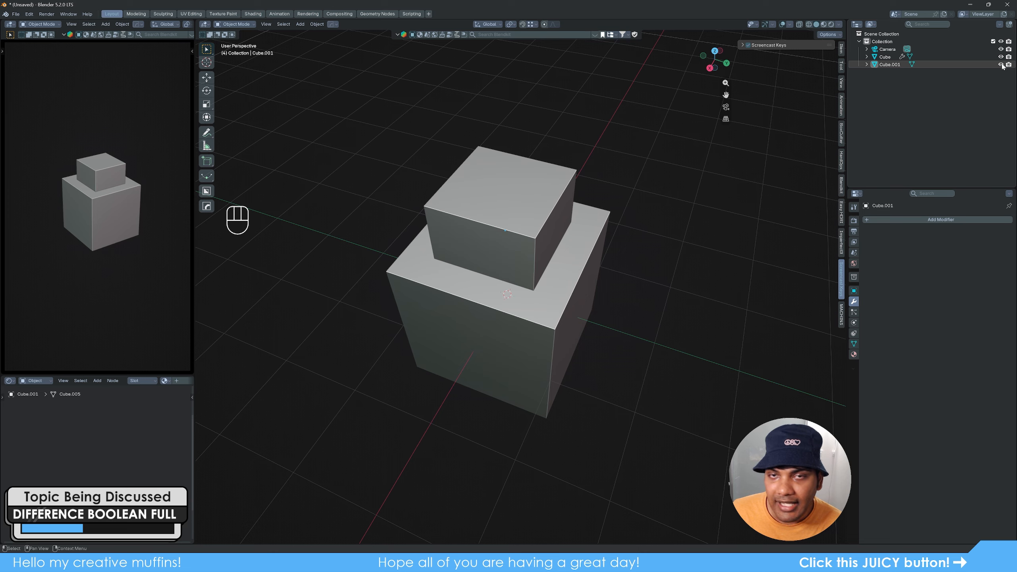
{"action": "left_click", "coordinate": [501, 226]}
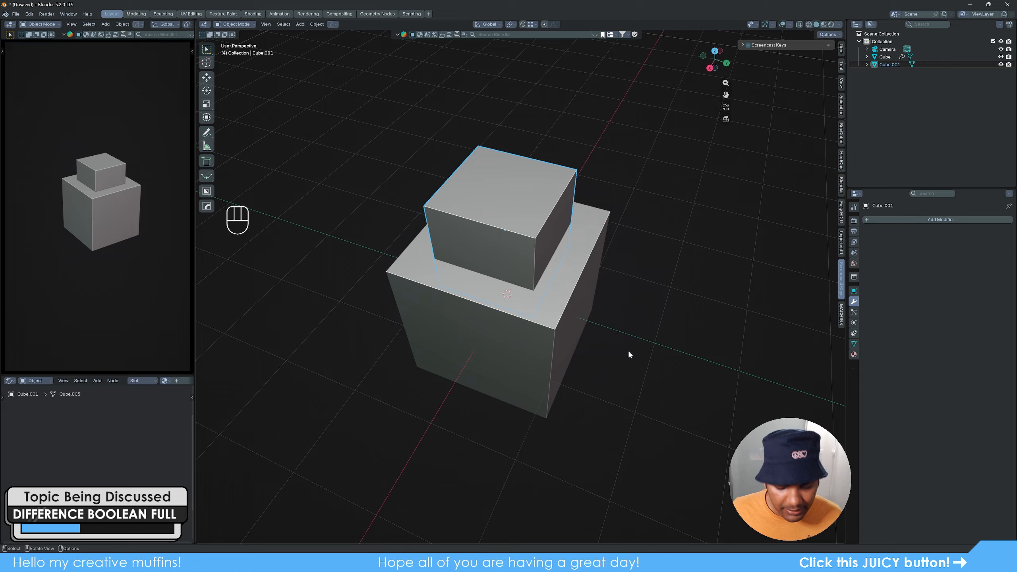
{"action": "key", "text": "g"}
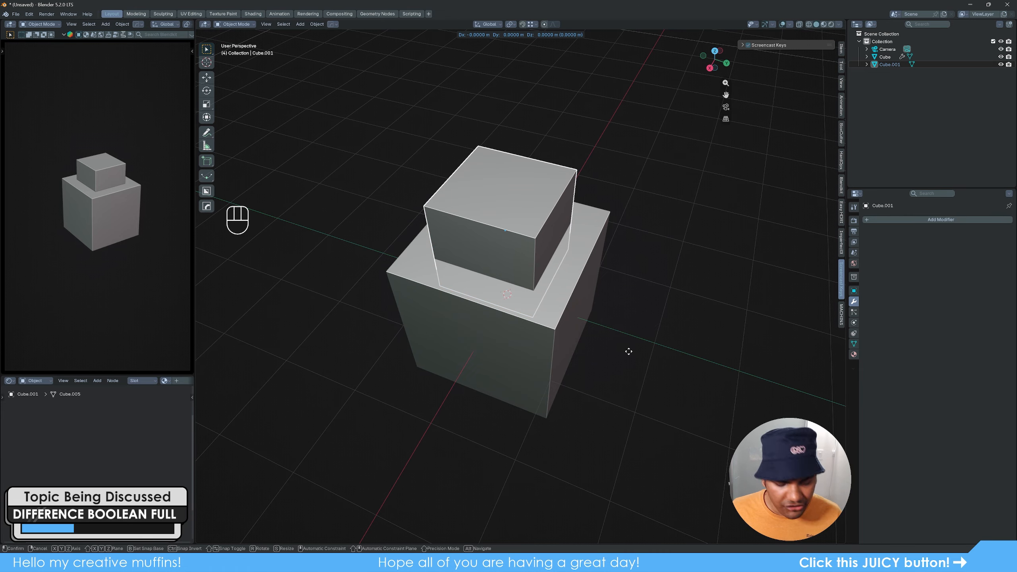
{"action": "key", "text": "shift+z"}
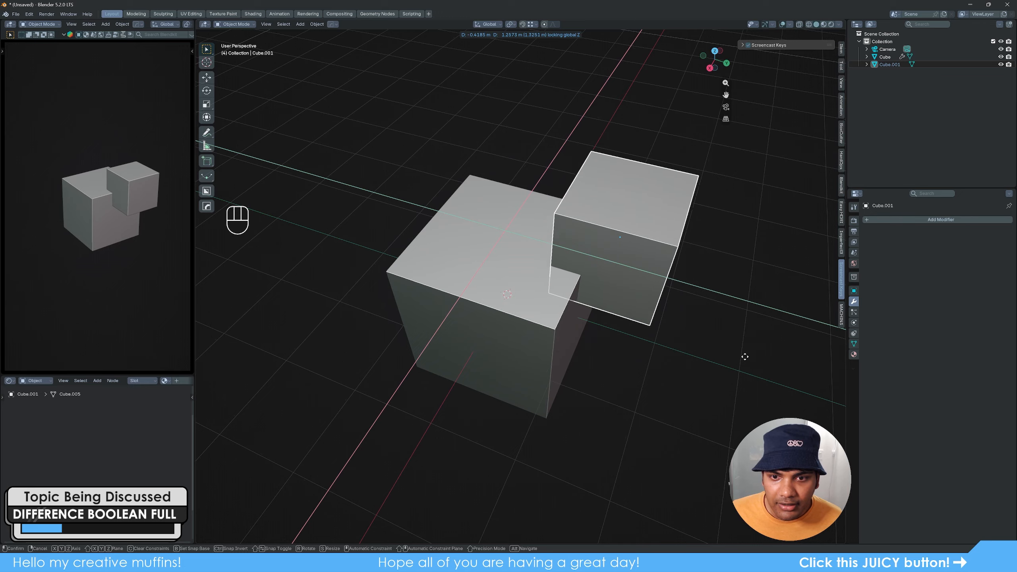
{"action": "left_click", "coordinate": [724, 351]}
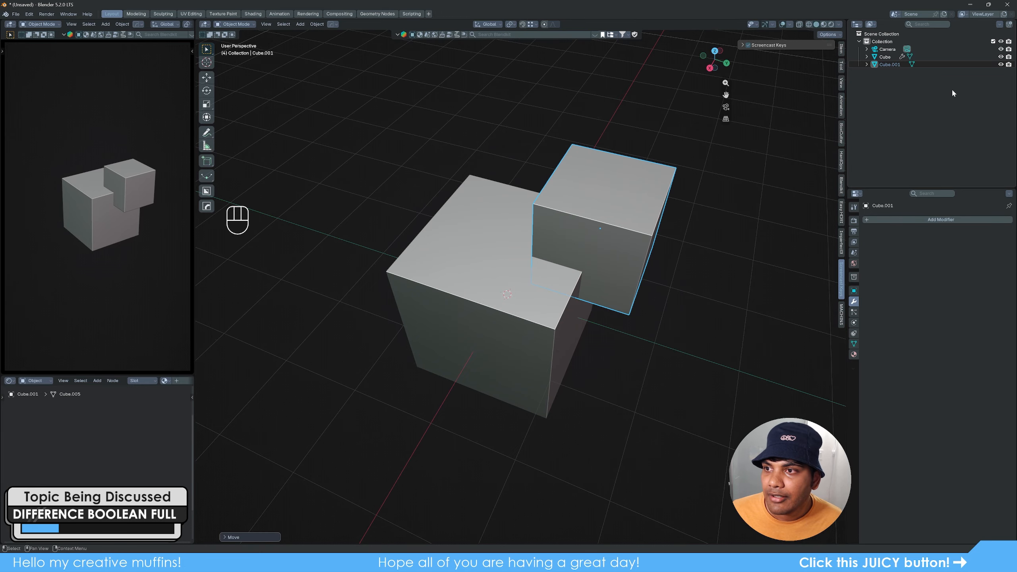
{"action": "left_click", "coordinate": [1001, 64]}
{"action": "middle_click_drag", "start_coordinate": [612, 404], "coordinate": [512, 397]}
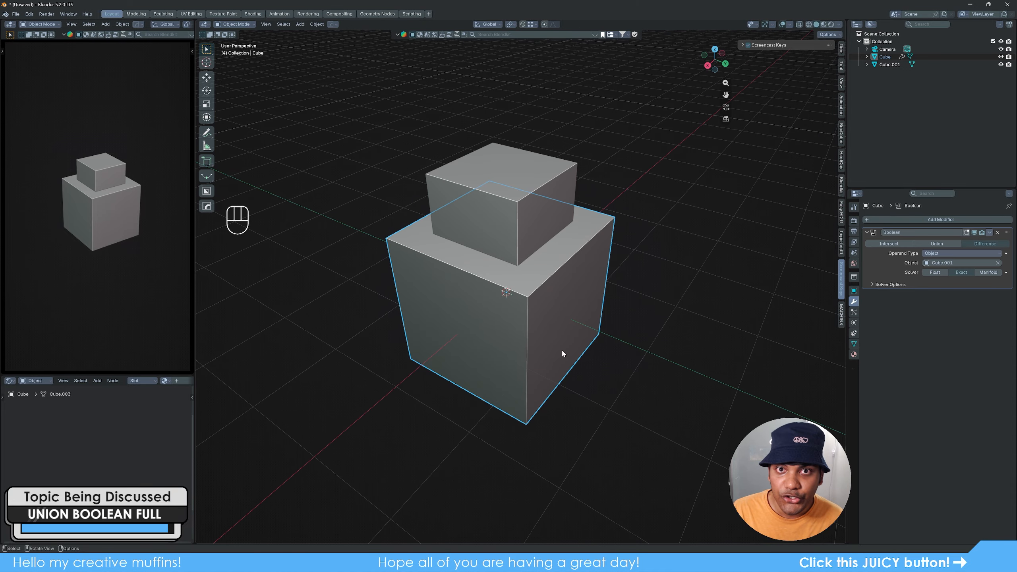
- Switch the large cube's Boolean modifier to Union and hide Cube.001 in the viewport
{"action": "left_click", "coordinate": [937, 244]}
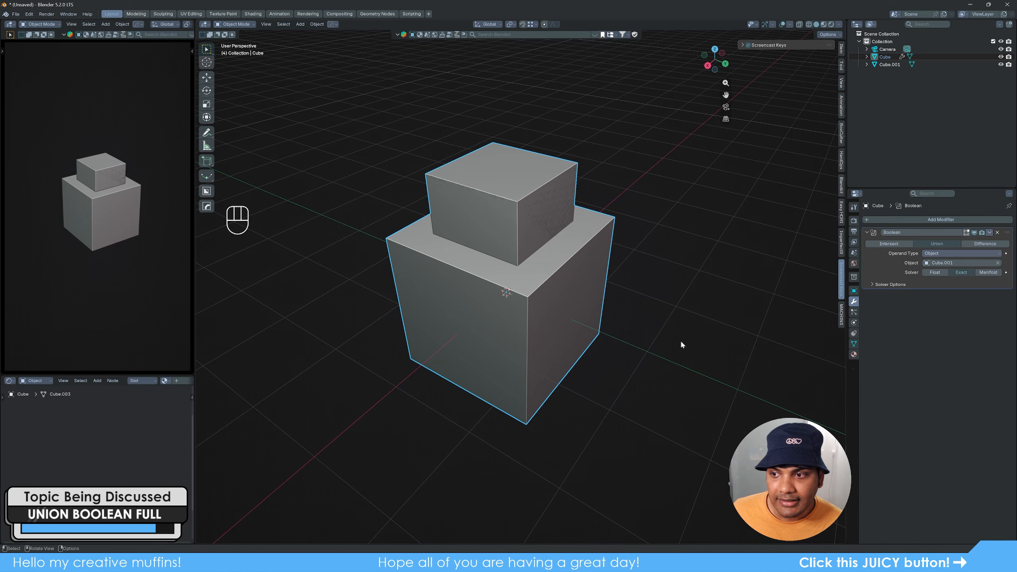
{"action": "mouse_move", "coordinate": [683, 342]}
{"action": "middle_mouse_down"}
{"action": "mouse_move", "coordinate": [626, 334]}
{"action": "mouse_move", "coordinate": [662, 332]}
{"action": "mouse_move", "coordinate": [675, 346]}
{"action": "middle_mouse_up"}
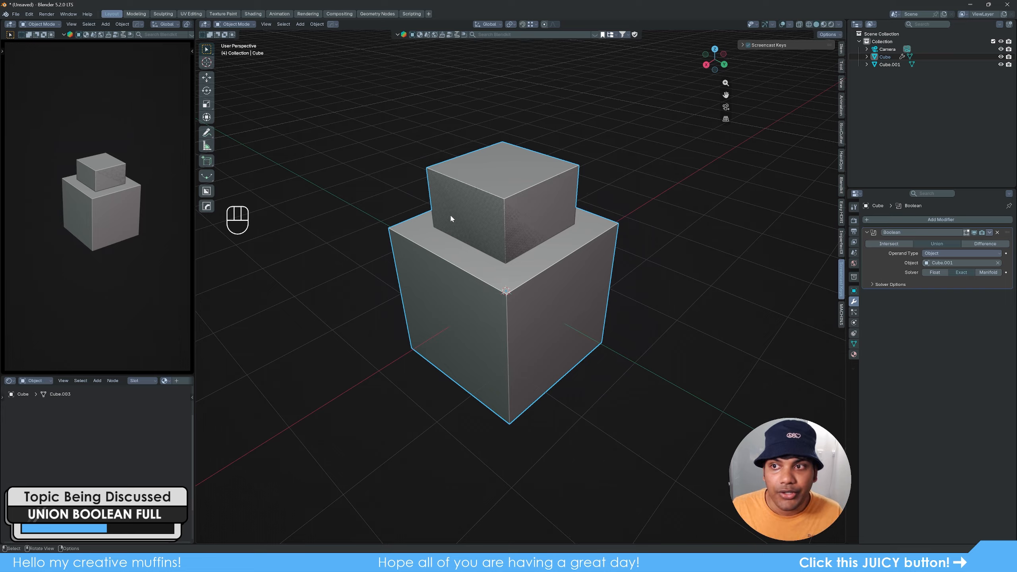
{"action": "left_click", "coordinate": [891, 64]}
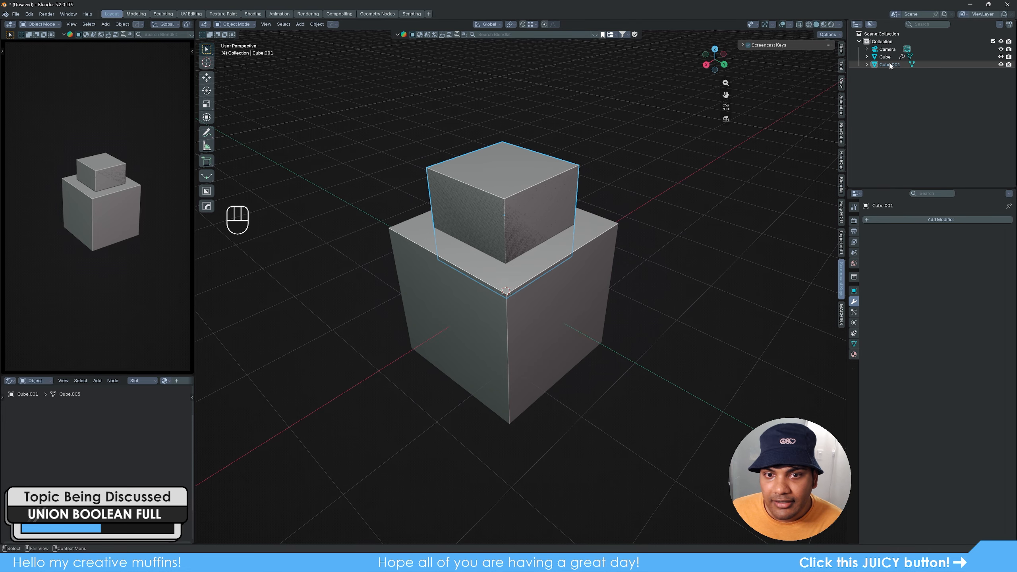
{"action": "left_click", "coordinate": [1002, 65]}
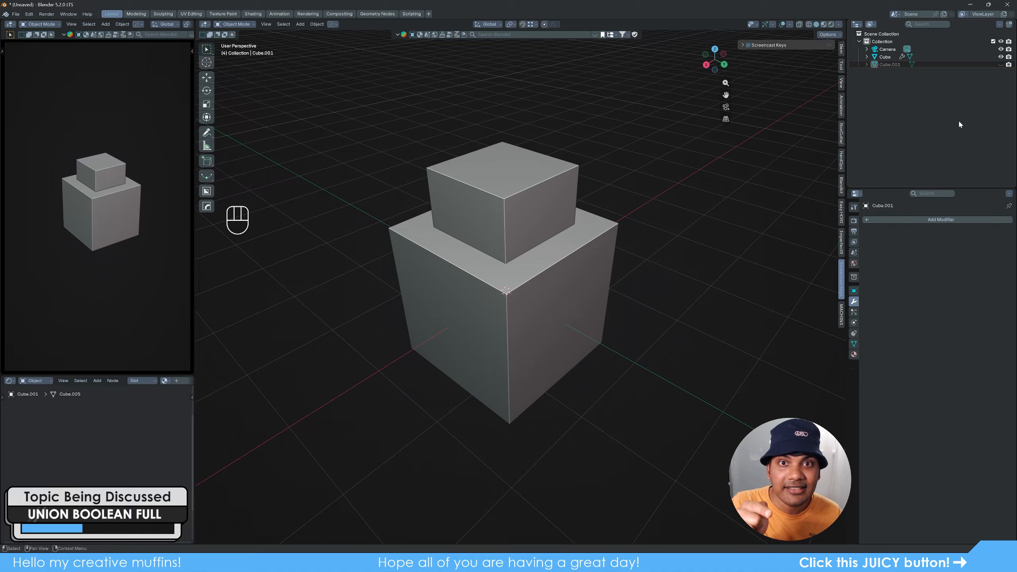
{"action": "left_click", "coordinate": [507, 301]}
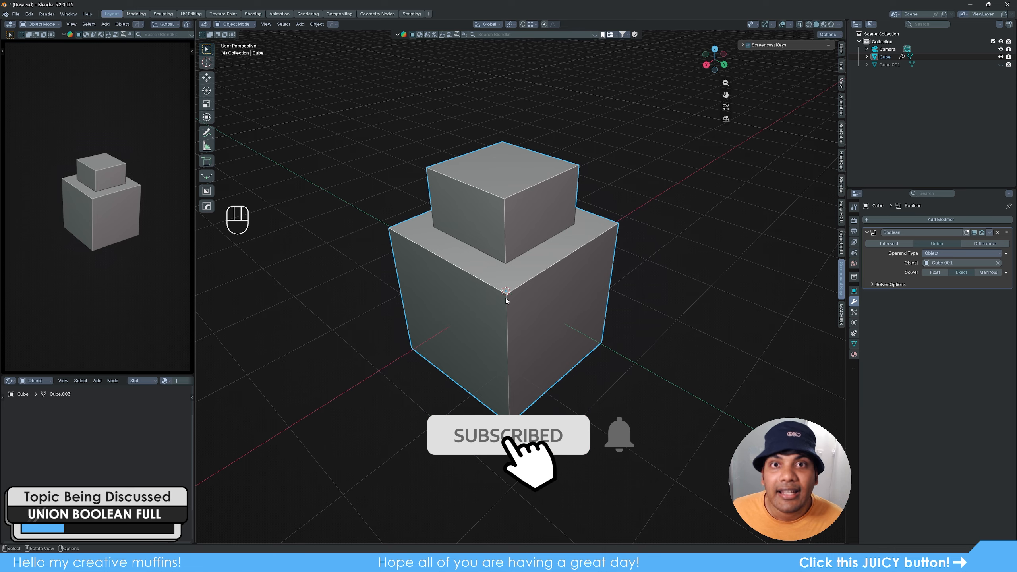
{"action": "middle_click_drag", "start_coordinate": [507, 300], "coordinate": [542, 394]}
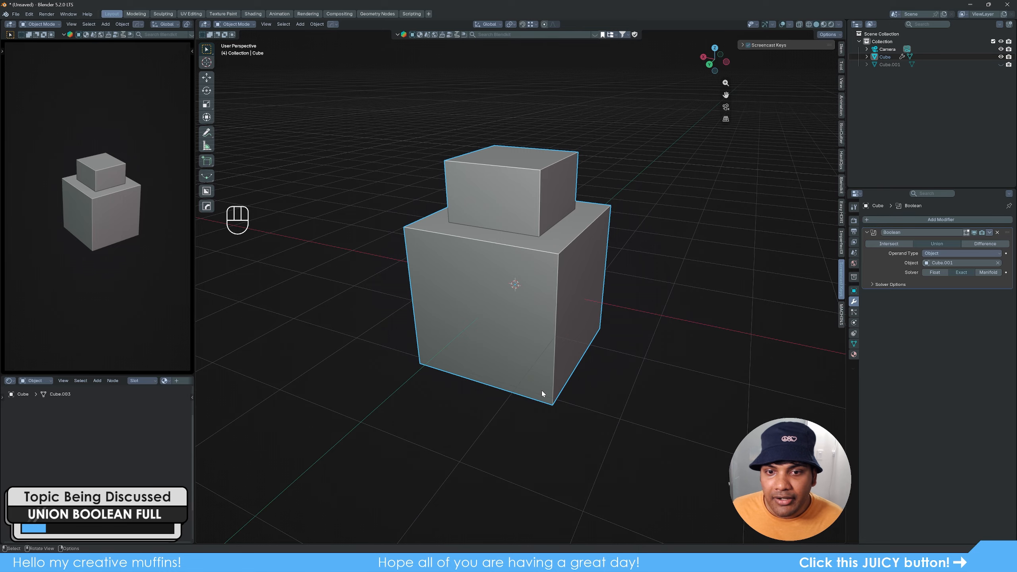
{"action": "middle_click_drag", "start_coordinate": [493, 413], "coordinate": [563, 421]}
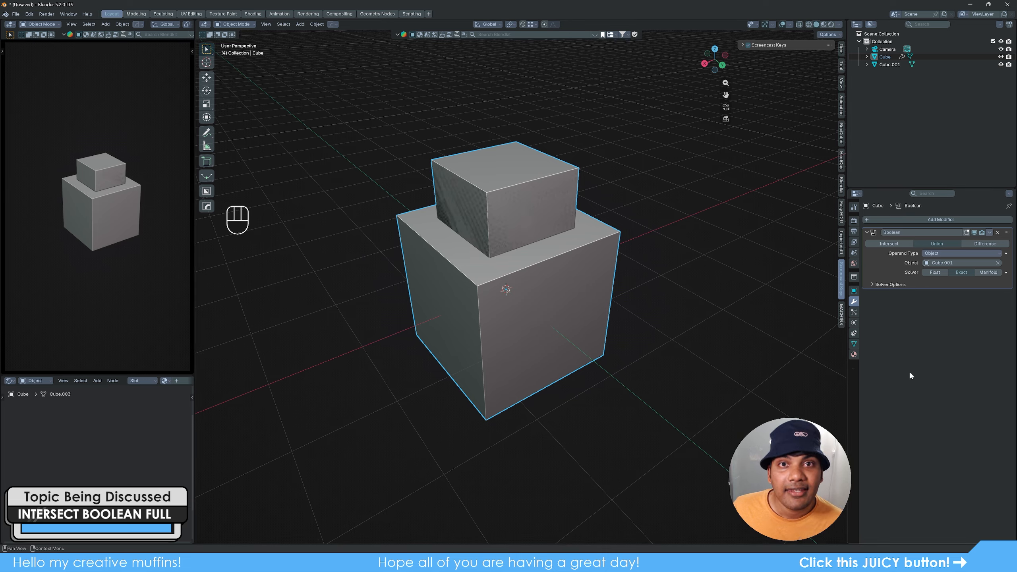
- Switch the large cube's Boolean modifier to Intersect and hide Cube.001 in the viewport
{"action": "left_click", "coordinate": [889, 244]}
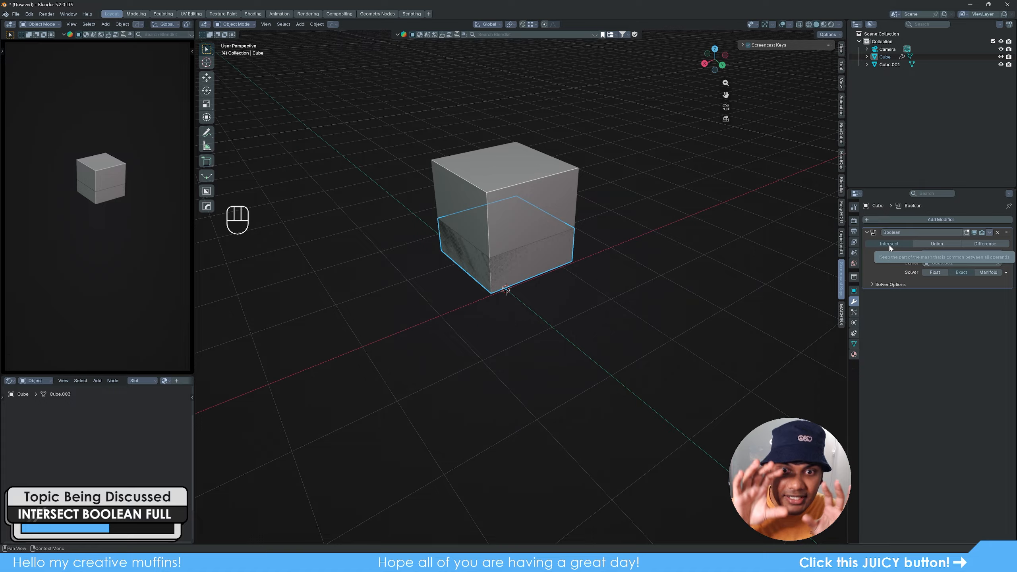
{"action": "left_click", "coordinate": [1001, 65]}
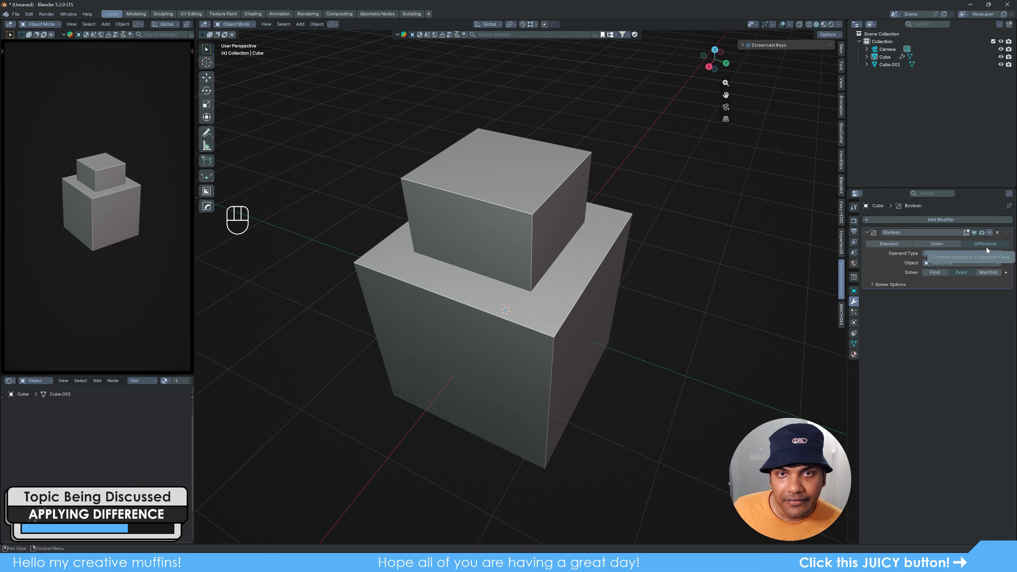
- Apply the Difference Boolean modifier on Cube with Cube.001 hidden, and enter Edit Mode with nothing selected
{"action": "left_click", "coordinate": [1002, 64]}
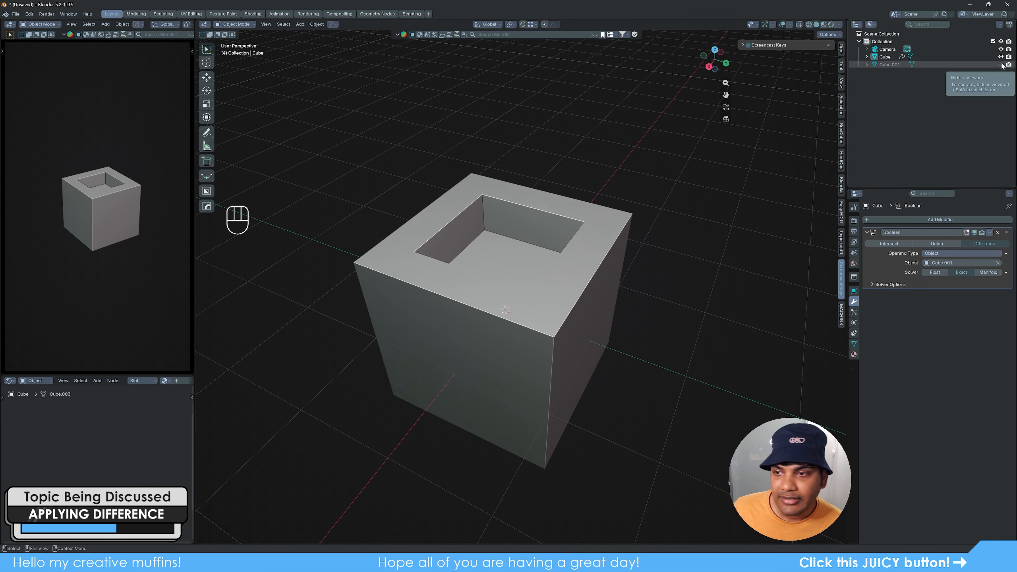
{"action": "left_click", "coordinate": [990, 233]}
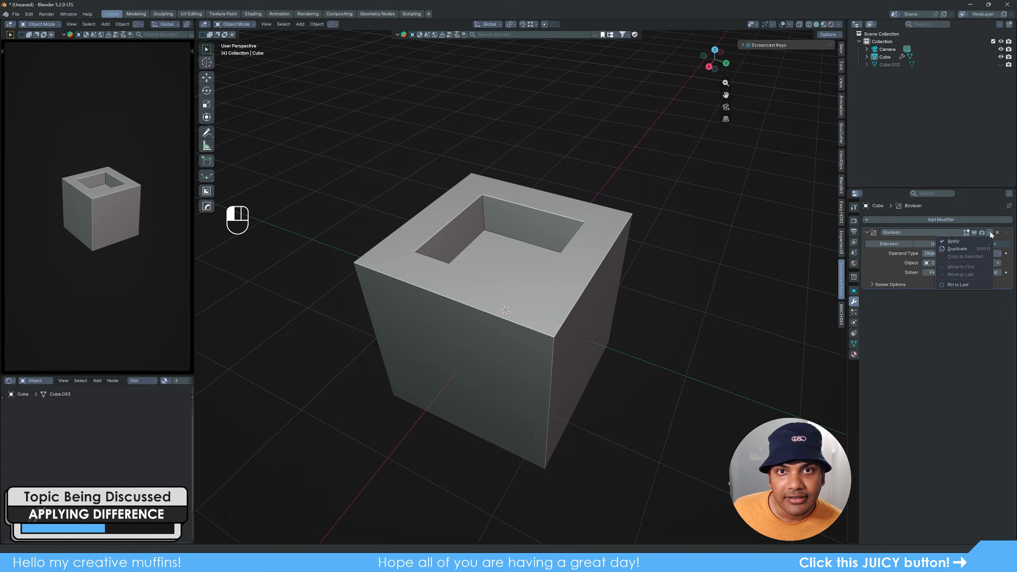
{"action": "left_click", "coordinate": [956, 241]}
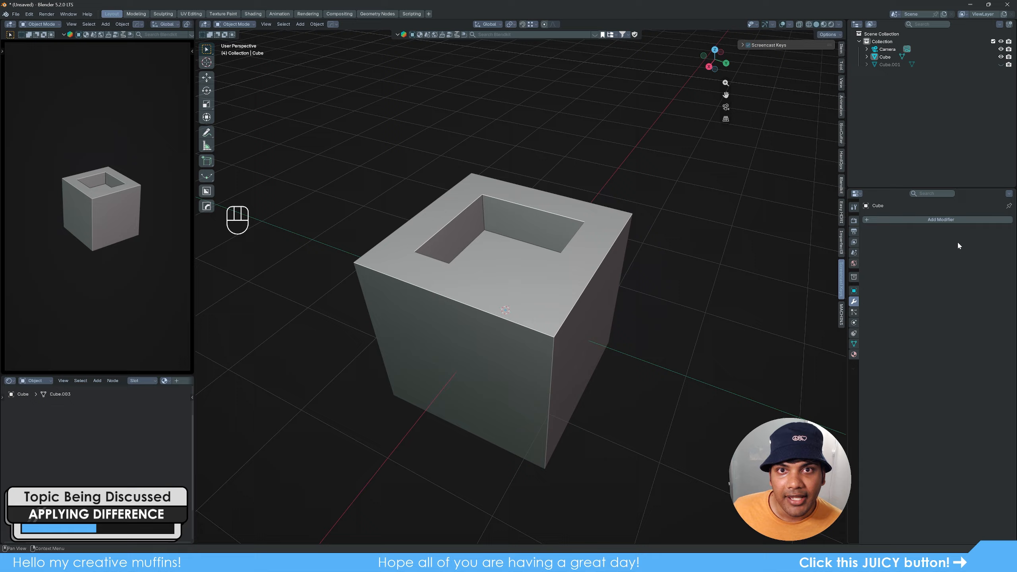
{"action": "key", "text": "Tab"}
{"action": "left_click", "coordinate": [703, 312]}
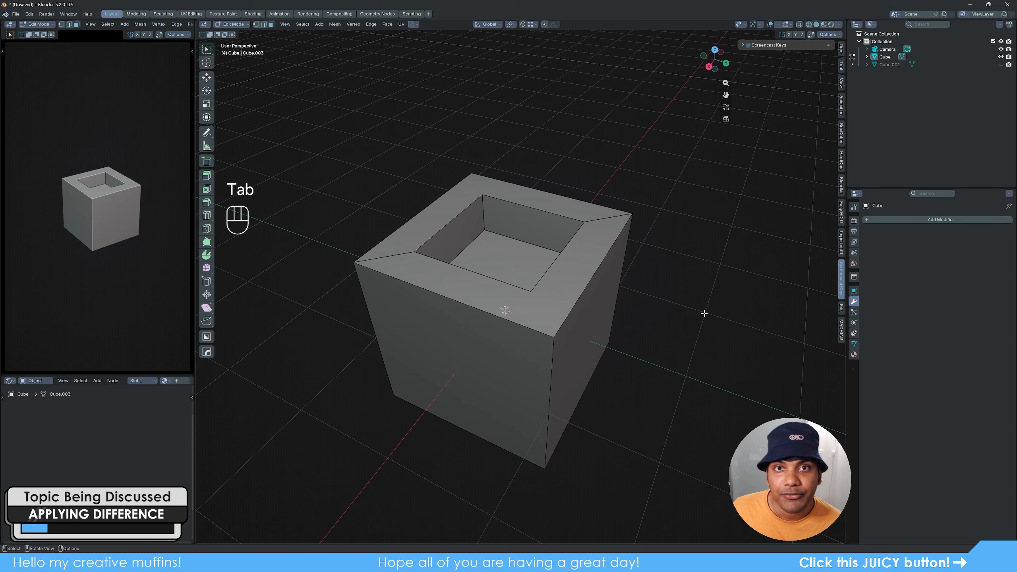
{"action": "middle_click_drag", "start_coordinate": [686, 308], "coordinate": [662, 337]}
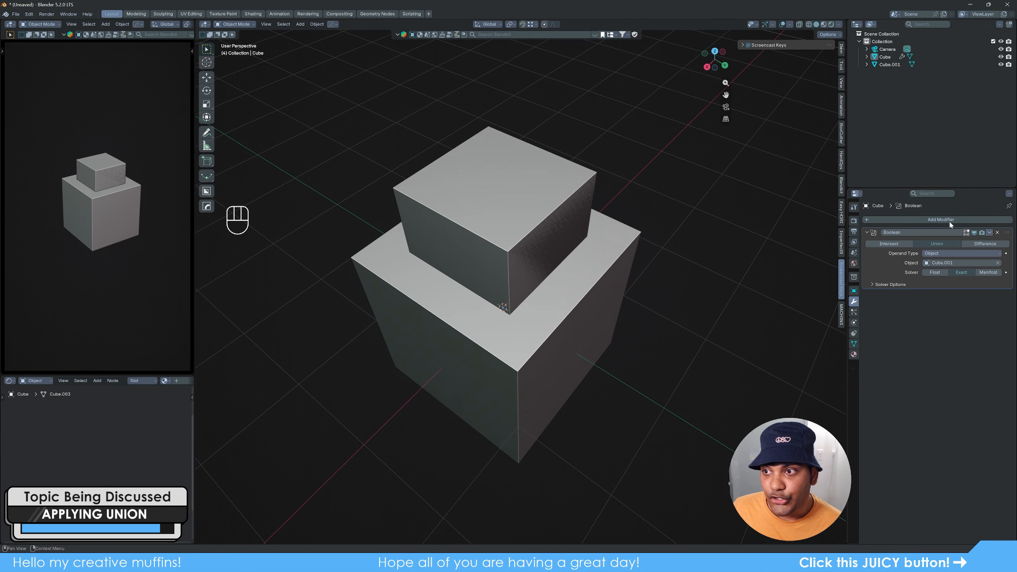
- Apply the Union Boolean modifier on Cube with Cube.001 hidden, and enter Edit Mode with nothing selected
{"action": "left_click", "coordinate": [1001, 64]}
{"action": "left_click", "coordinate": [990, 232]}
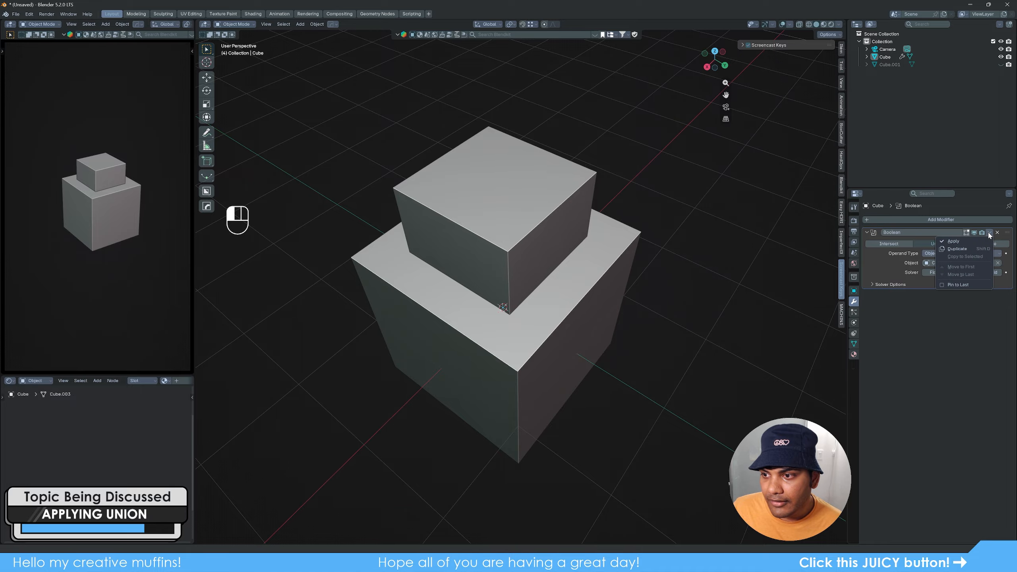
{"action": "left_click", "coordinate": [970, 241]}
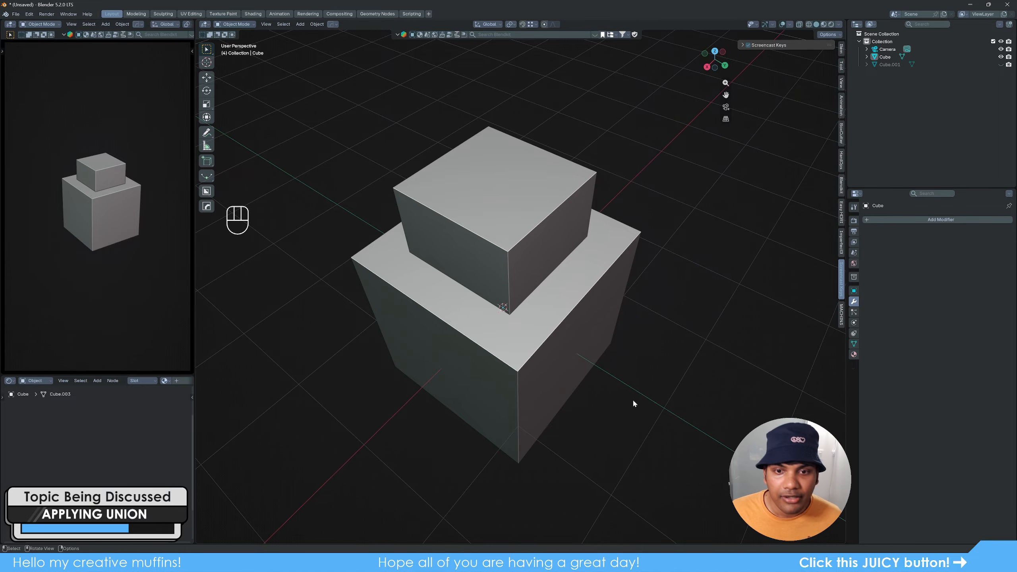
{"action": "key", "text": "Tab"}
{"action": "mouse_move", "coordinate": [642, 386]}
{"action": "middle_mouse_down"}
{"action": "mouse_move", "coordinate": [661, 366]}
{"action": "mouse_move", "coordinate": [688, 369]}
{"action": "mouse_move", "coordinate": [631, 385]}
{"action": "mouse_move", "coordinate": [652, 385]}
{"action": "middle_mouse_up"}
{"action": "left_click", "coordinate": [645, 380]}
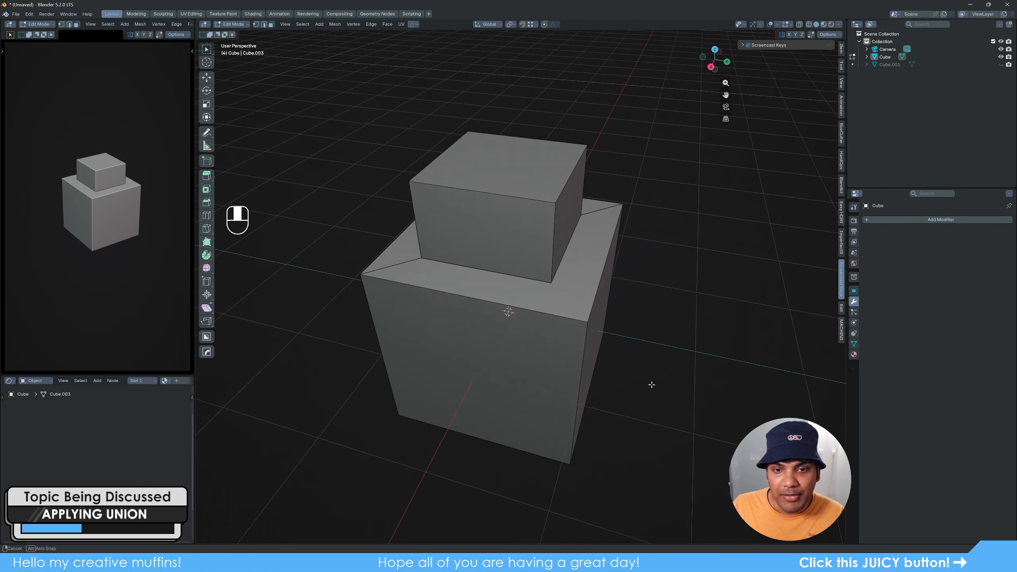
- Try moving one side face of the upper block in the joined mesh
{"action": "left_click", "coordinate": [491, 229]}
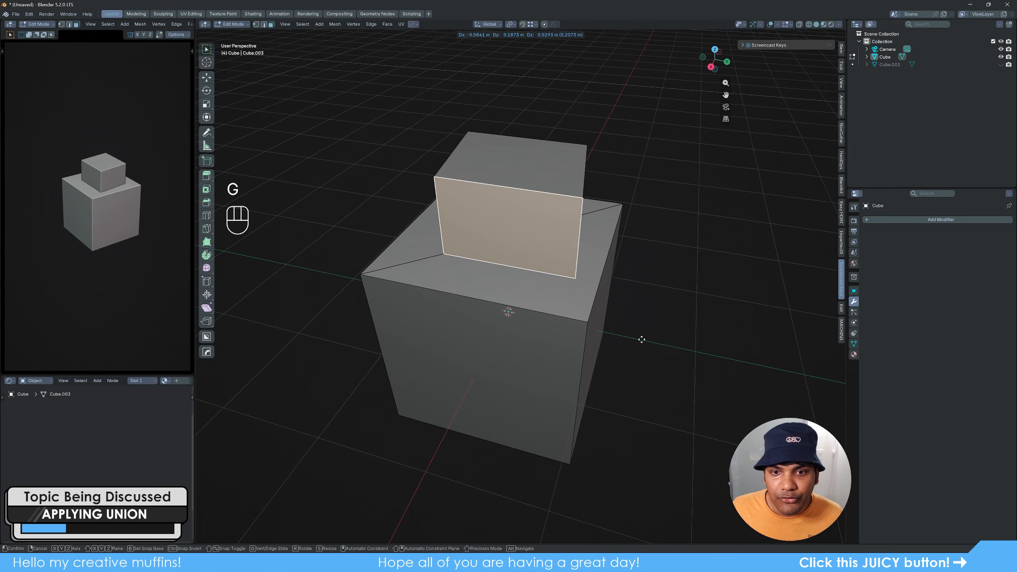
{"action": "key", "text": "g"}
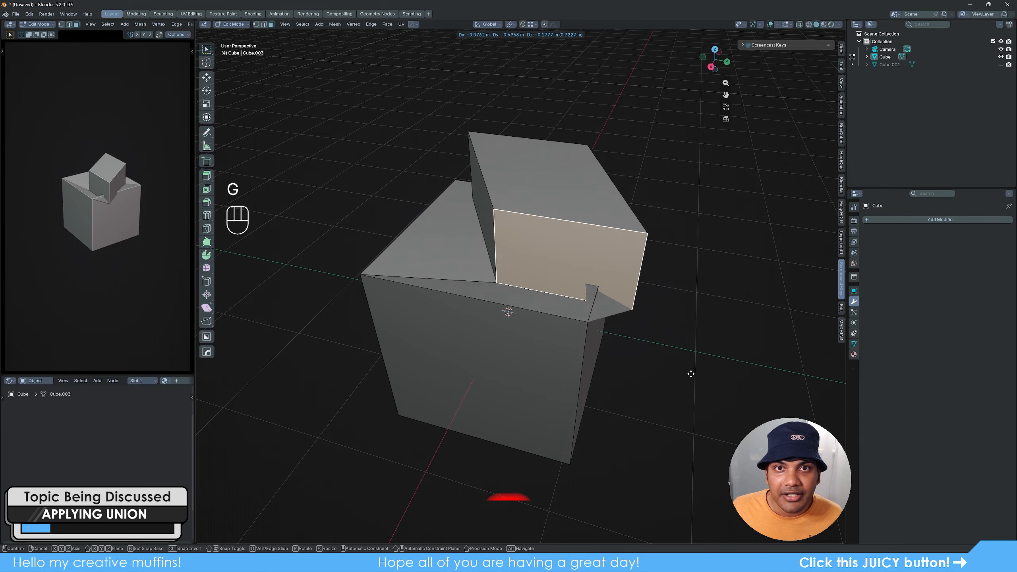
{"action": "right_click", "coordinate": [669, 308]}
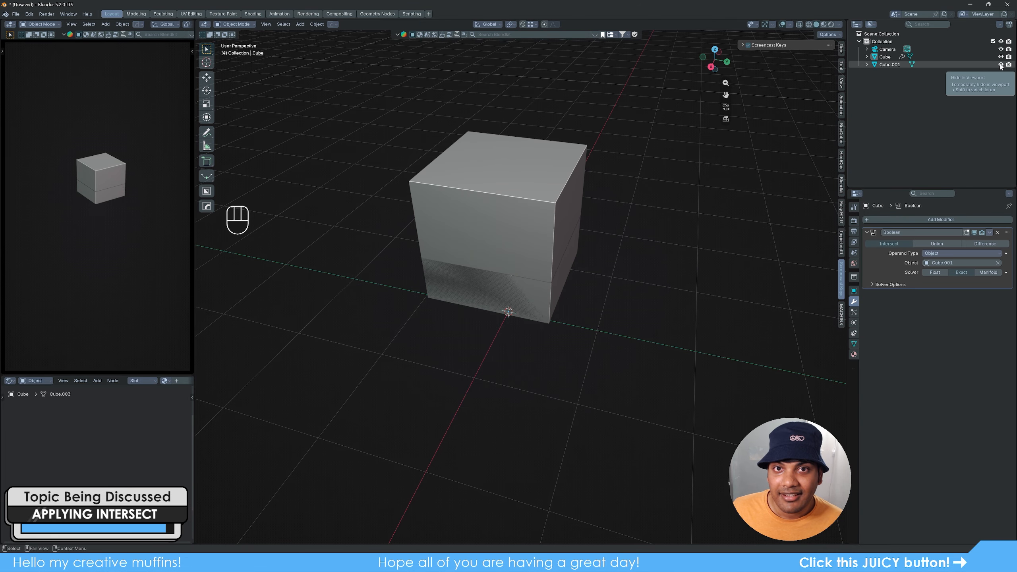
- Apply the Intersect Boolean modifier on Cube with Cube.001 hidden, and enter Edit Mode with nothing selected
{"action": "left_click", "coordinate": [1001, 64]}
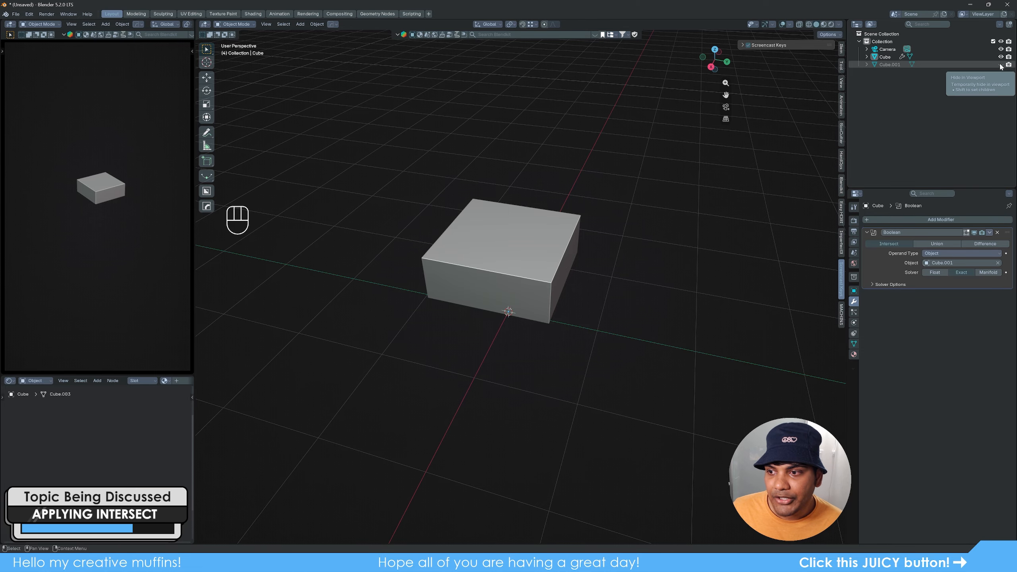
{"action": "left_click", "coordinate": [990, 232]}
{"action": "left_click", "coordinate": [966, 241]}
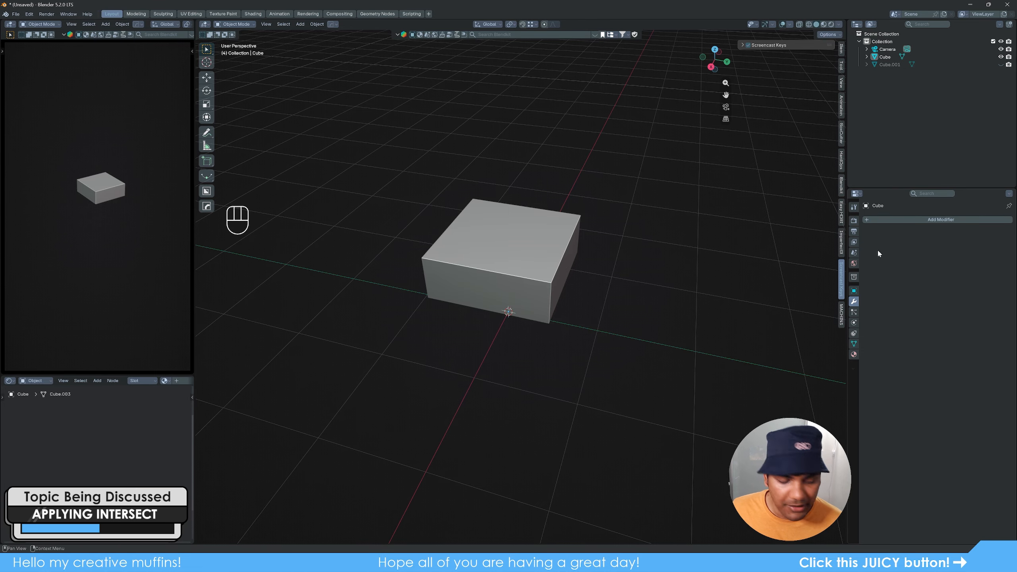
{"action": "key", "text": "Tab"}
{"action": "left_click", "coordinate": [640, 331]}
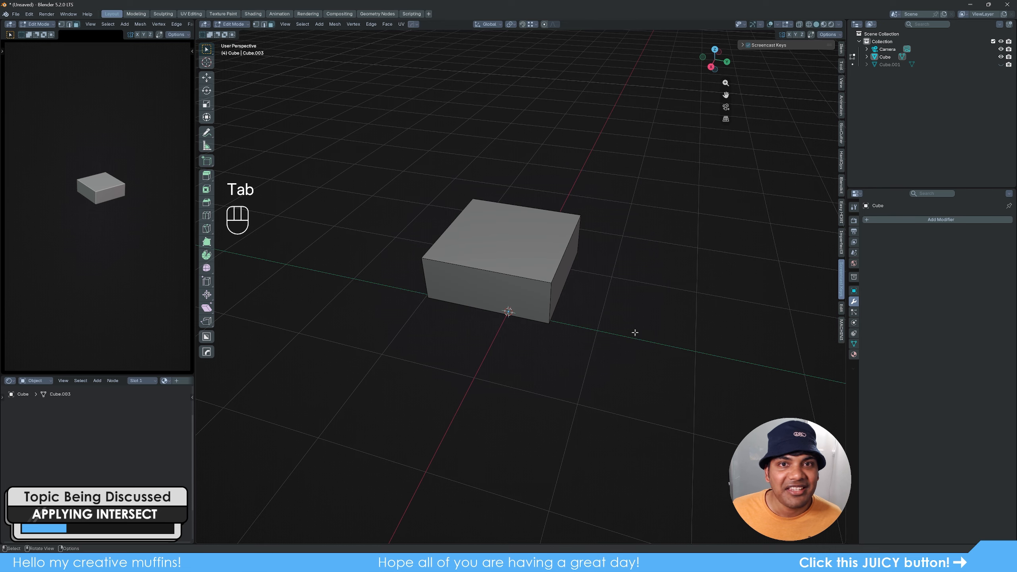
{"action": "middle_click_drag", "start_coordinate": [633, 334], "coordinate": [658, 313]}
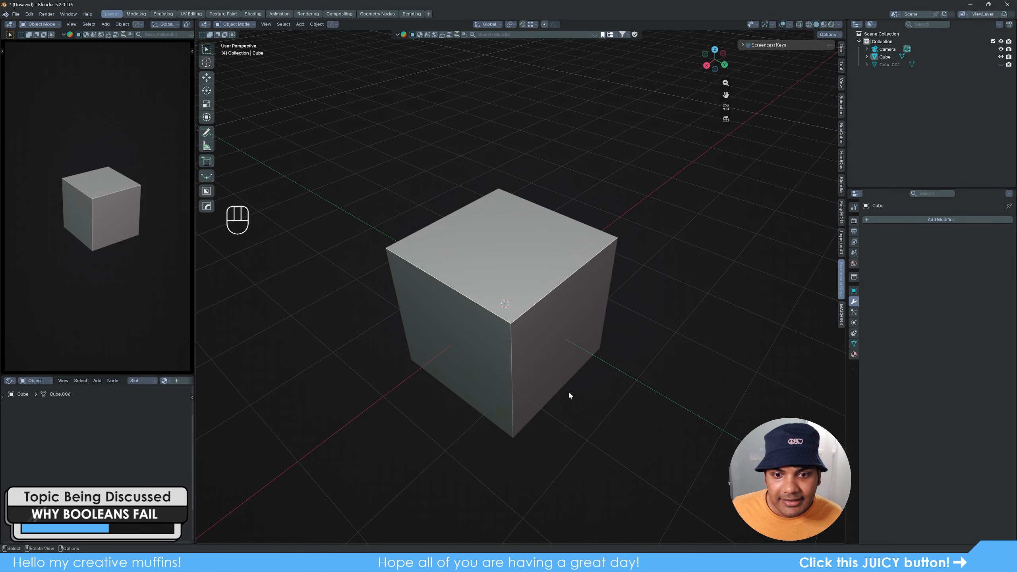
- Delete the bottom face of the cube in face select mode and return to Object Mode
{"action": "middle_click_drag", "start_coordinate": [568, 392], "coordinate": [663, 321]}
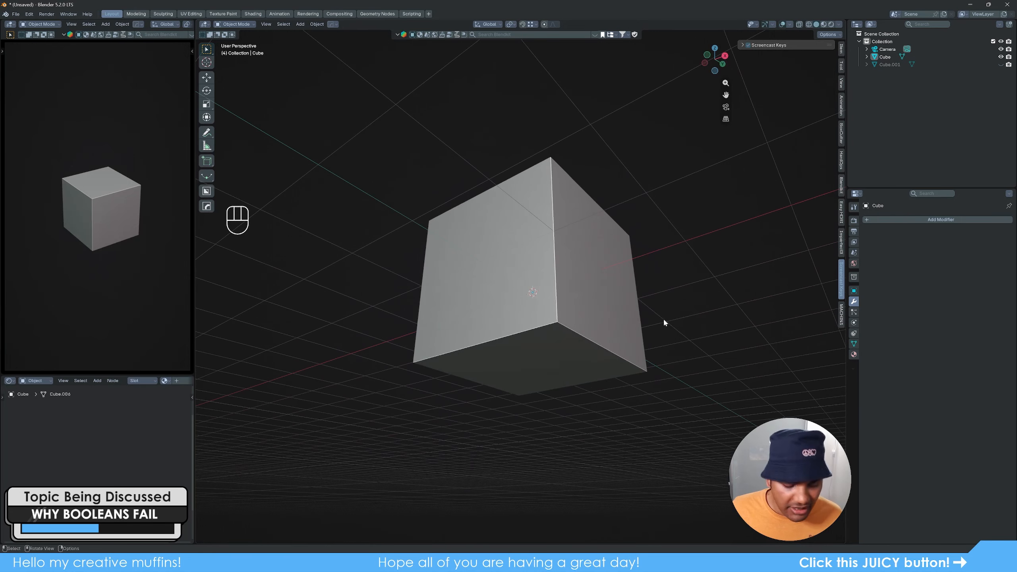
{"action": "key", "text": "Tab"}
{"action": "key", "text": "3"}
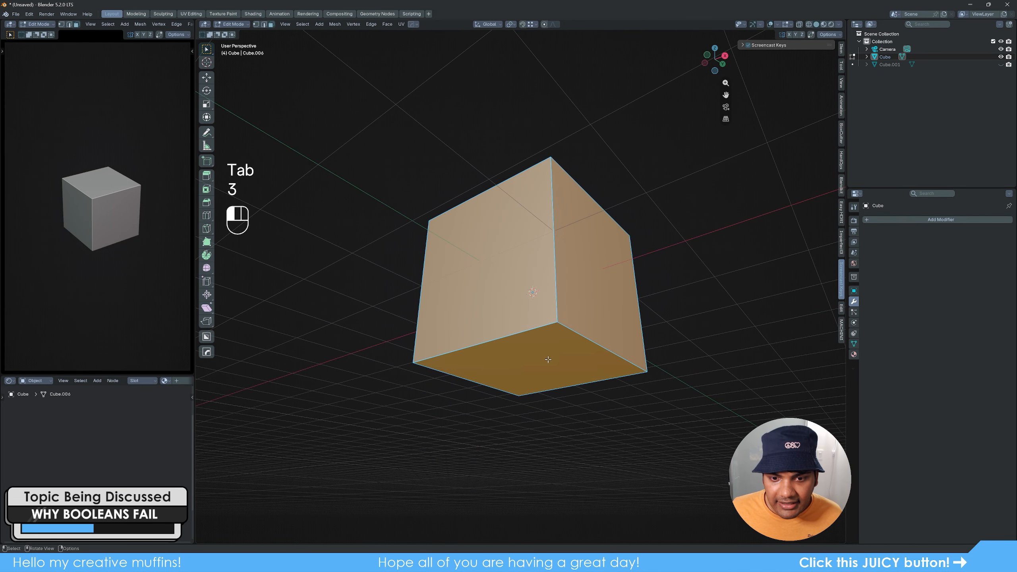
{"action": "left_click", "coordinate": [547, 361]}
{"action": "key", "text": "x"}
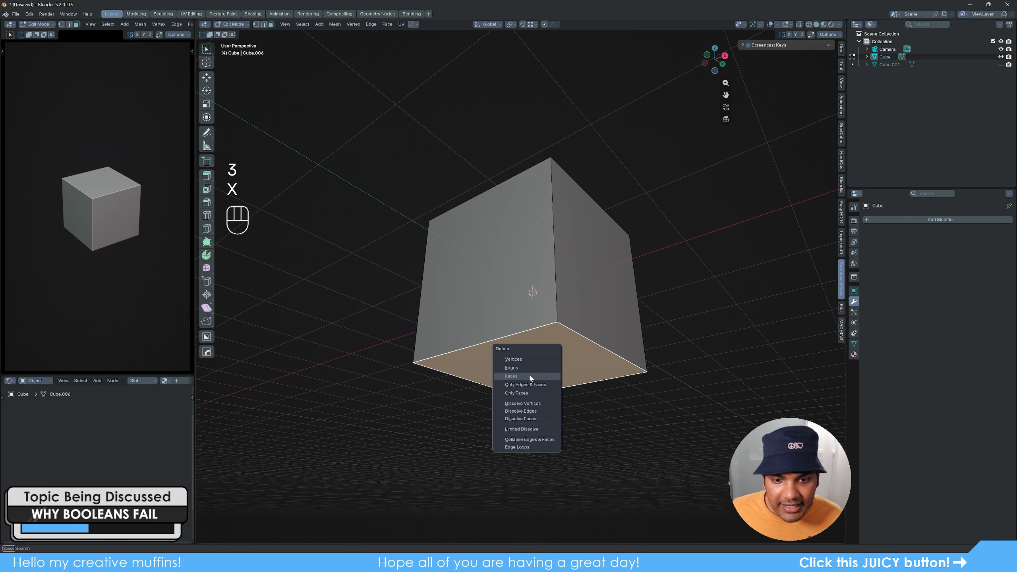
{"action": "left_click", "coordinate": [511, 376]}
{"action": "key", "text": "Tab"}
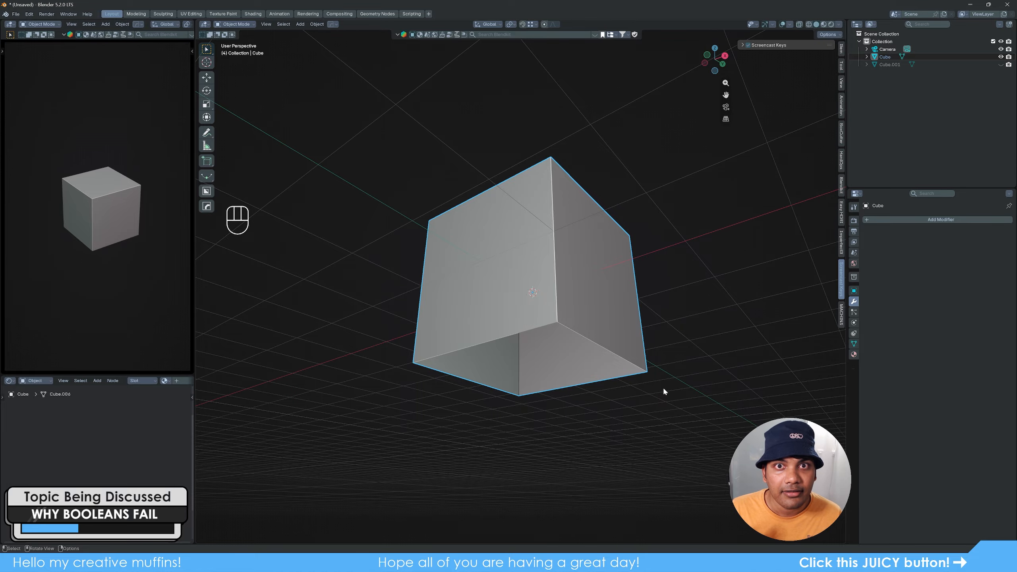
{"action": "middle_click_drag", "start_coordinate": [771, 353], "coordinate": [465, 295]}
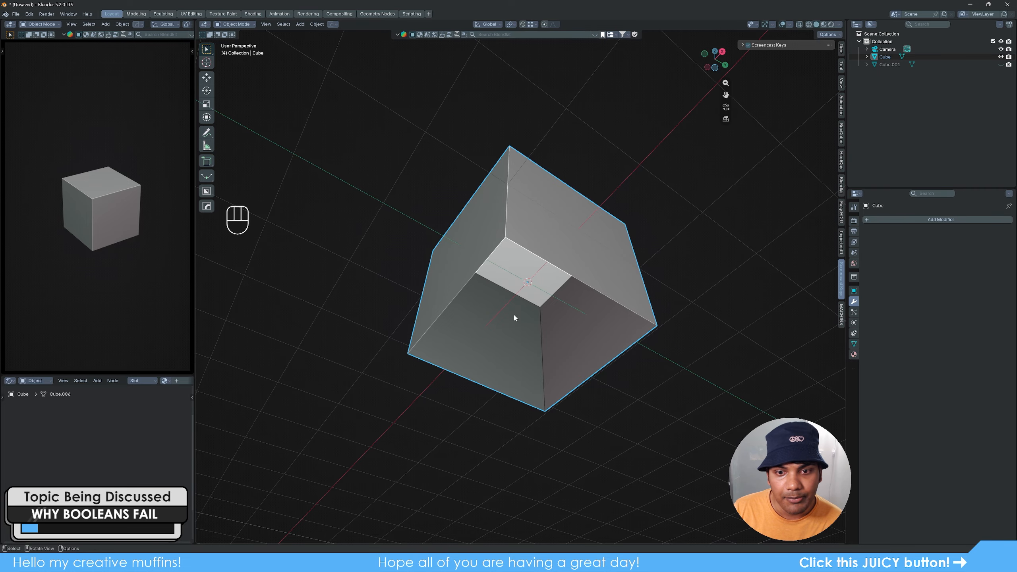
{"action": "middle_click_drag", "start_coordinate": [514, 318], "coordinate": [646, 426]}
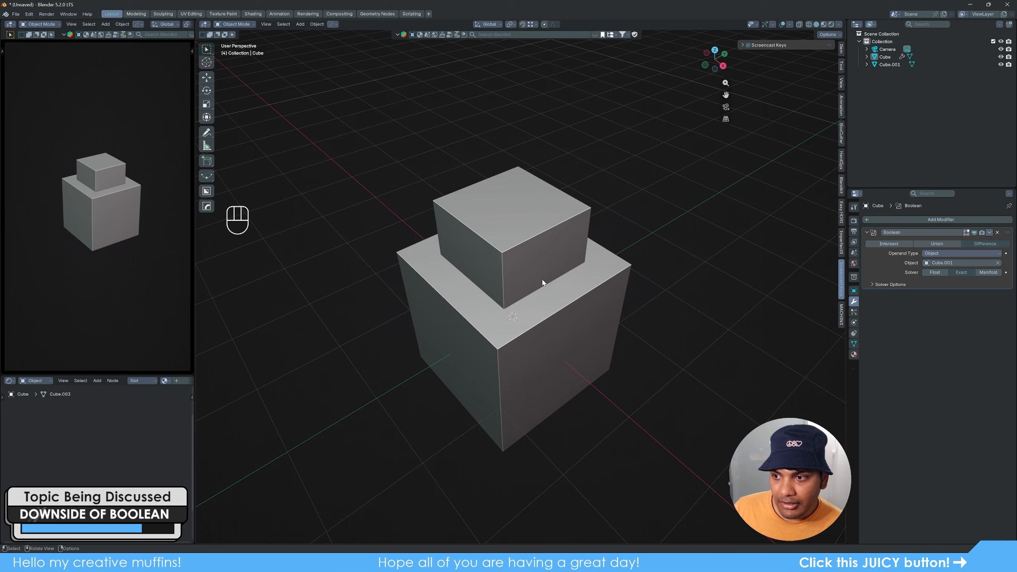
- Hide Cube.001, apply the Difference Boolean modifier on Cube, and enter Edit Mode with nothing selected
{"action": "left_click", "coordinate": [1002, 64]}
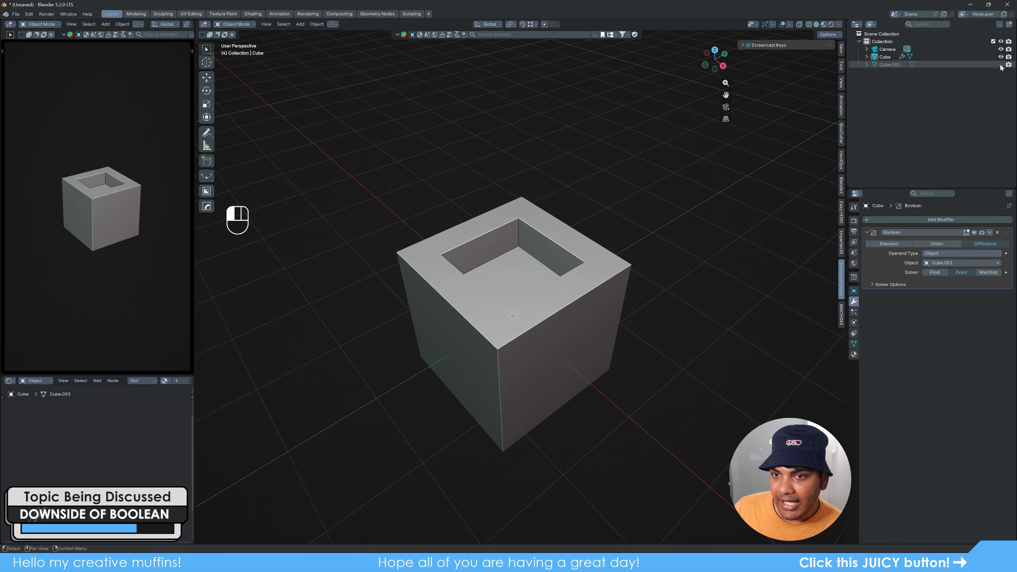
{"action": "middle_click_drag", "start_coordinate": [622, 349], "coordinate": [565, 346]}
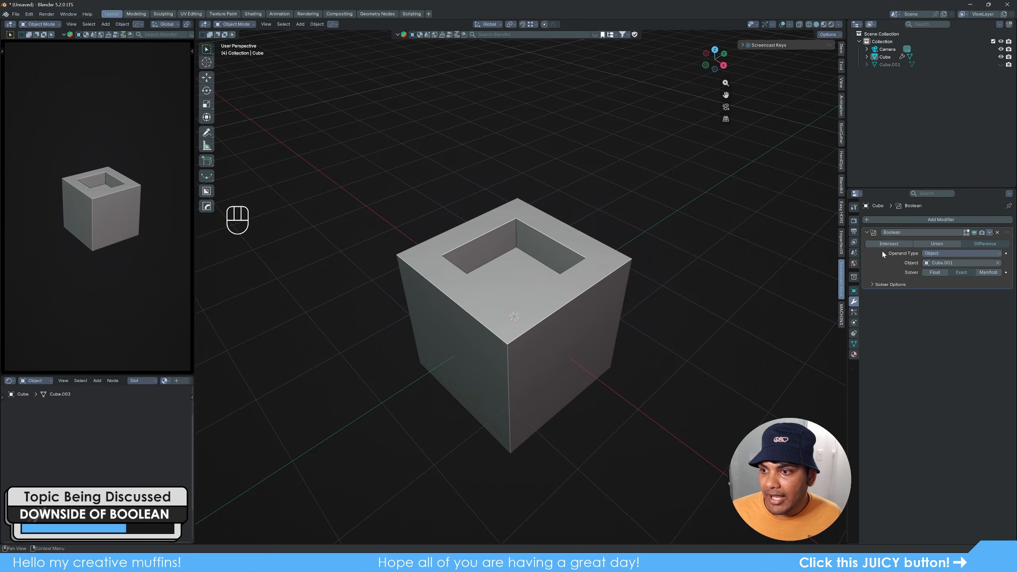
{"action": "left_click", "coordinate": [990, 233]}
{"action": "left_click", "coordinate": [961, 239]}
{"action": "key", "text": "Tab"}
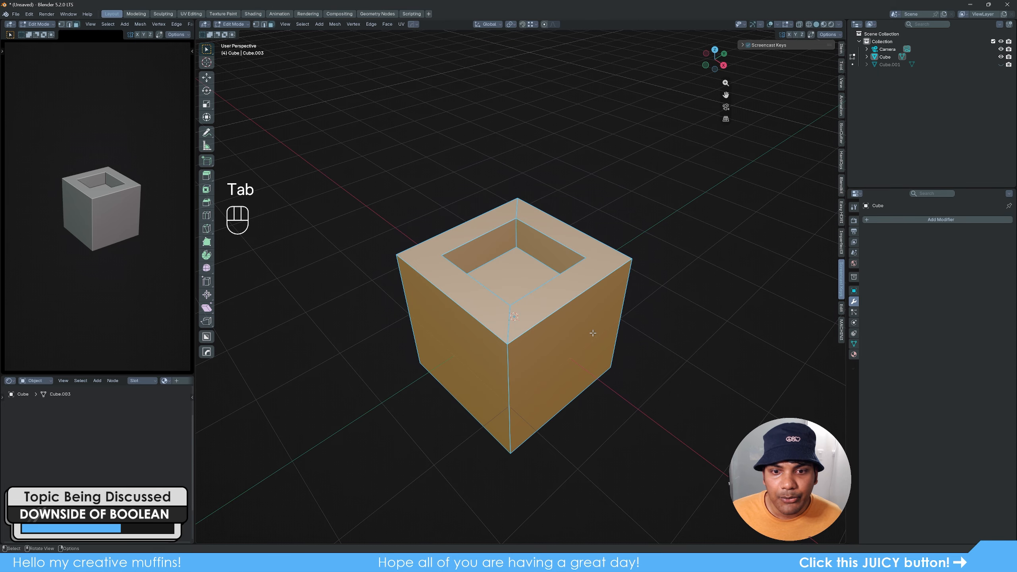
{"action": "middle_click_drag", "start_coordinate": [574, 343], "coordinate": [570, 361]}
{"action": "left_click", "coordinate": [628, 365]}
- Inspect the topology around the cube's top opening by selecting one of its L-shaped faces in face select mode
{"action": "scroll", "coordinate": [617, 354], "scroll_direction": "up", "scroll_amount": 2}
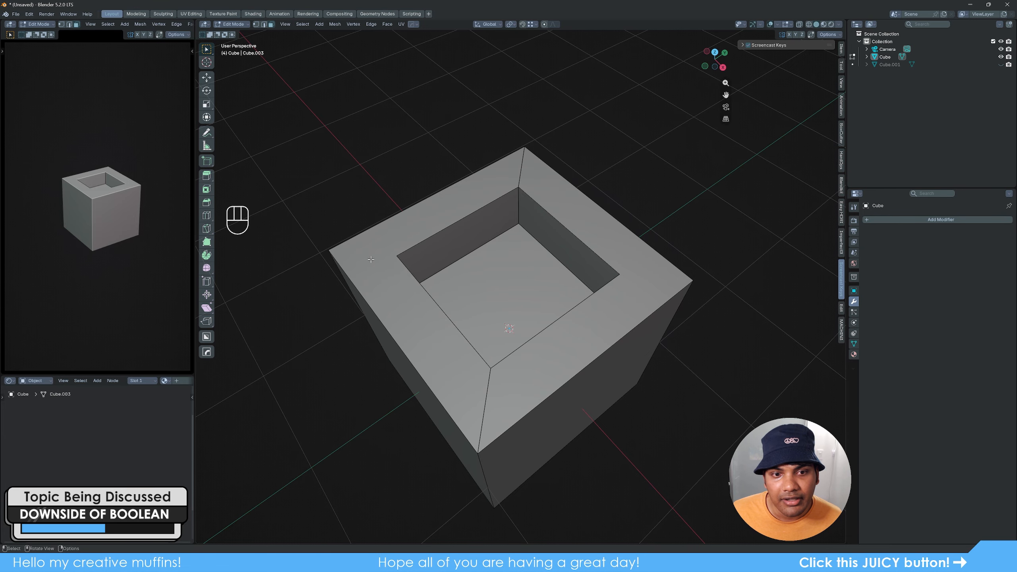
{"action": "key", "text": "Tab"}
{"action": "key", "text": "Tab"}
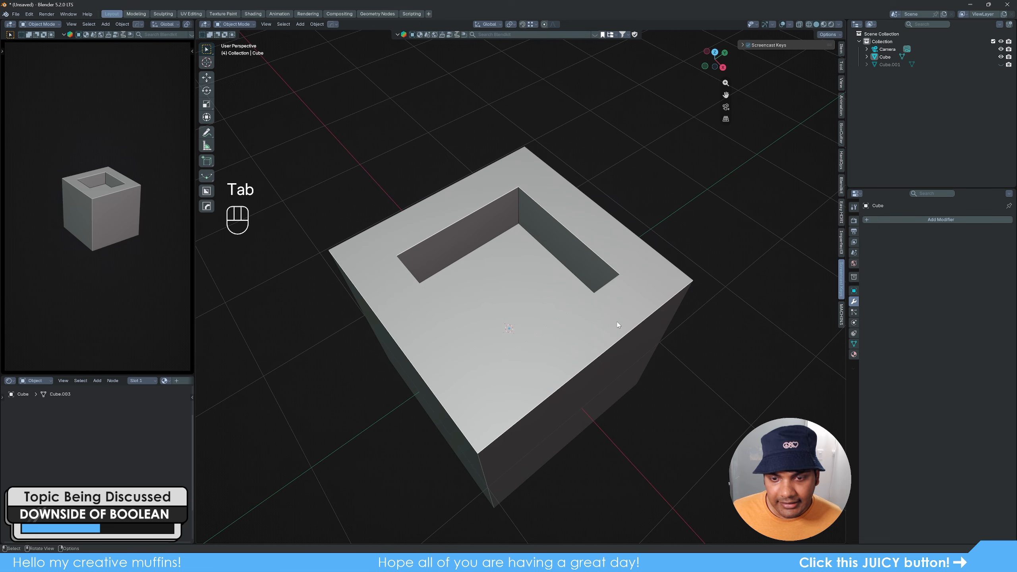
{"action": "key", "text": "3"}
{"action": "left_click", "coordinate": [616, 321]}
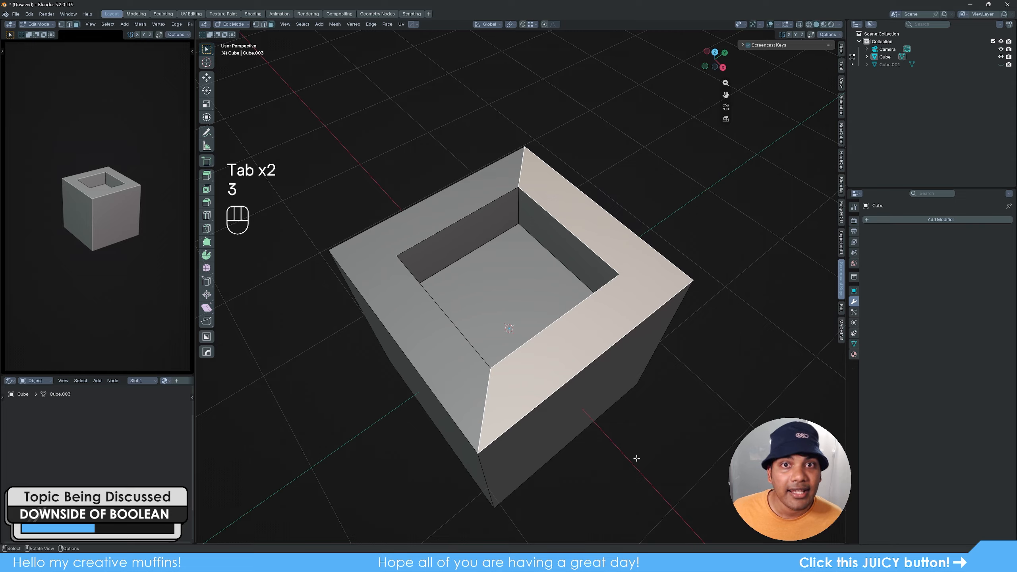
- In vertex select mode, connect the two unjoined inner corners of the top opening to their nearest outer corners with new edges, then deselect everything
{"action": "key", "text": "1"}
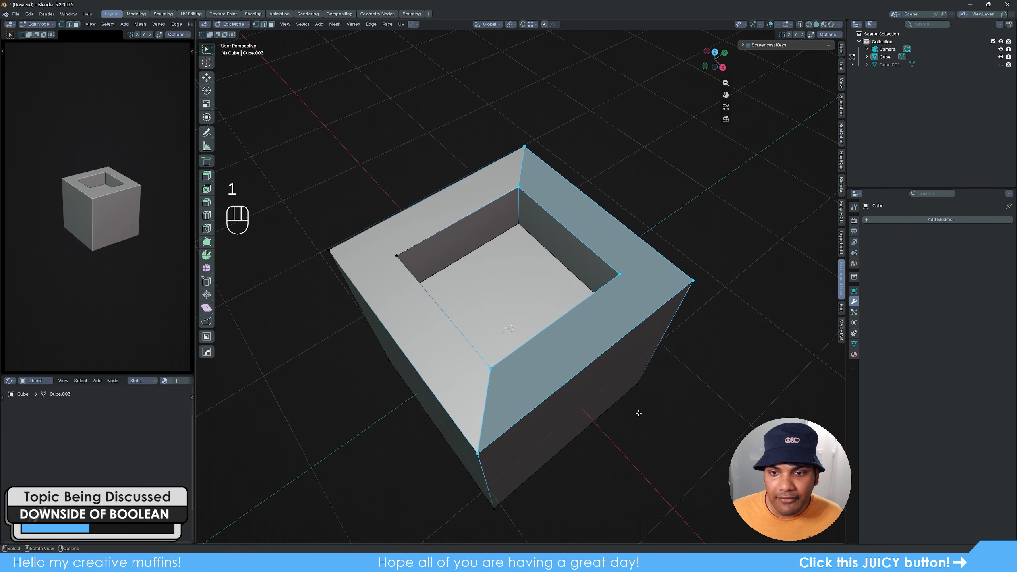
{"action": "left_click", "coordinate": [621, 274]}
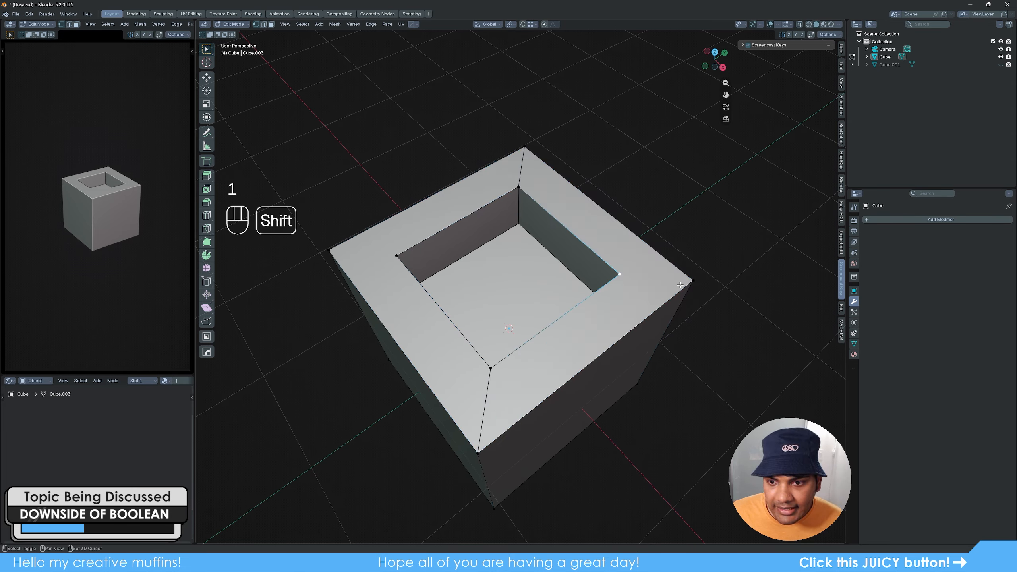
{"action": "left_click", "coordinate": [691, 281], "text": "shift"}
{"action": "key", "text": "j"}
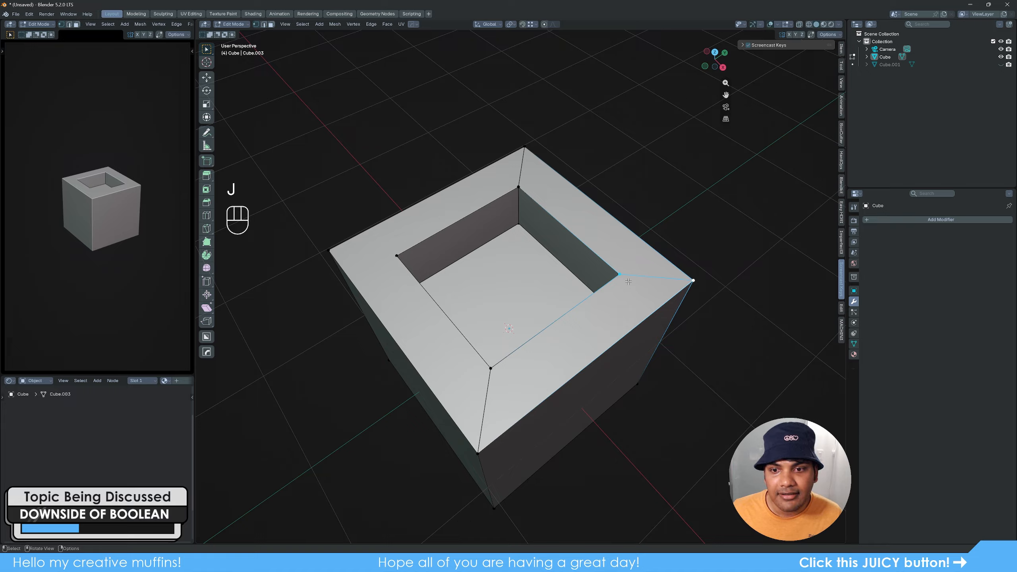
{"action": "left_click", "coordinate": [396, 255]}
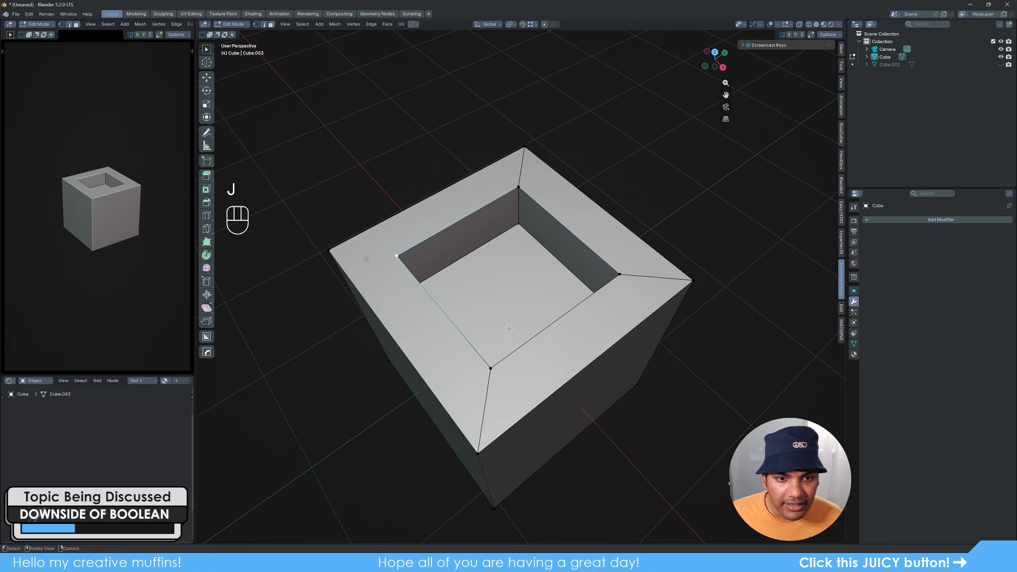
{"action": "left_click", "coordinate": [329, 250], "text": "shift"}
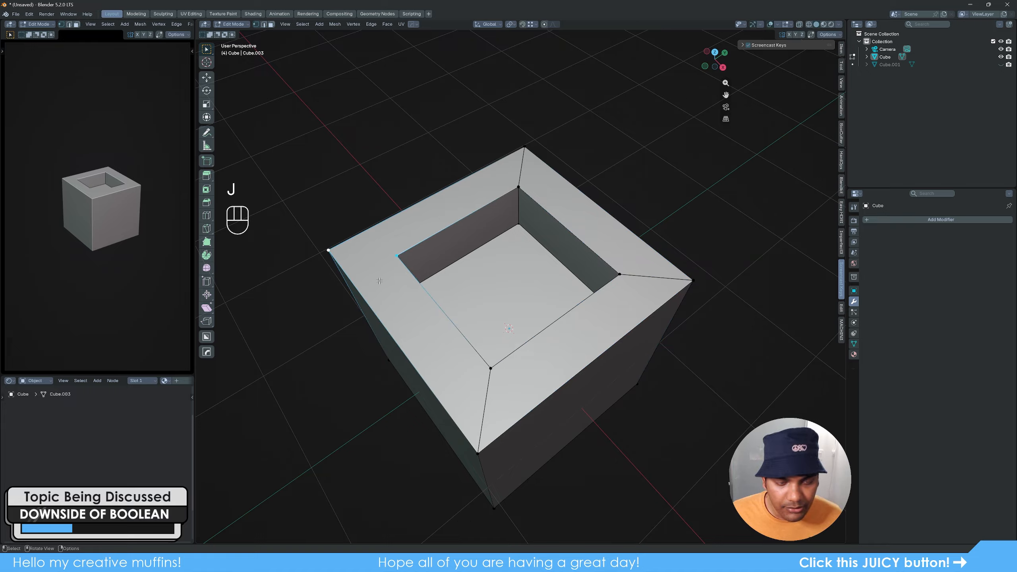
{"action": "left_click", "coordinate": [667, 198]}
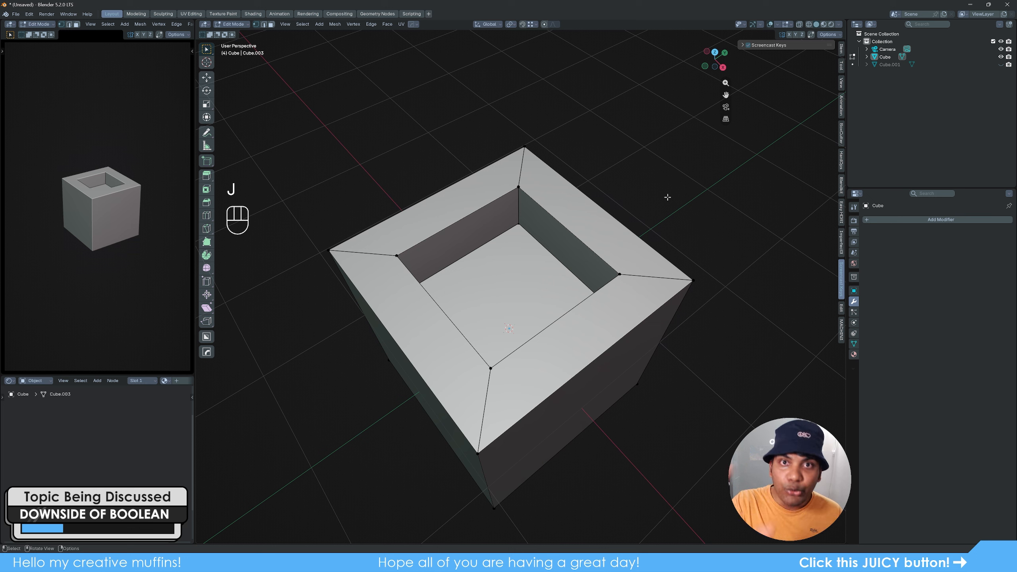